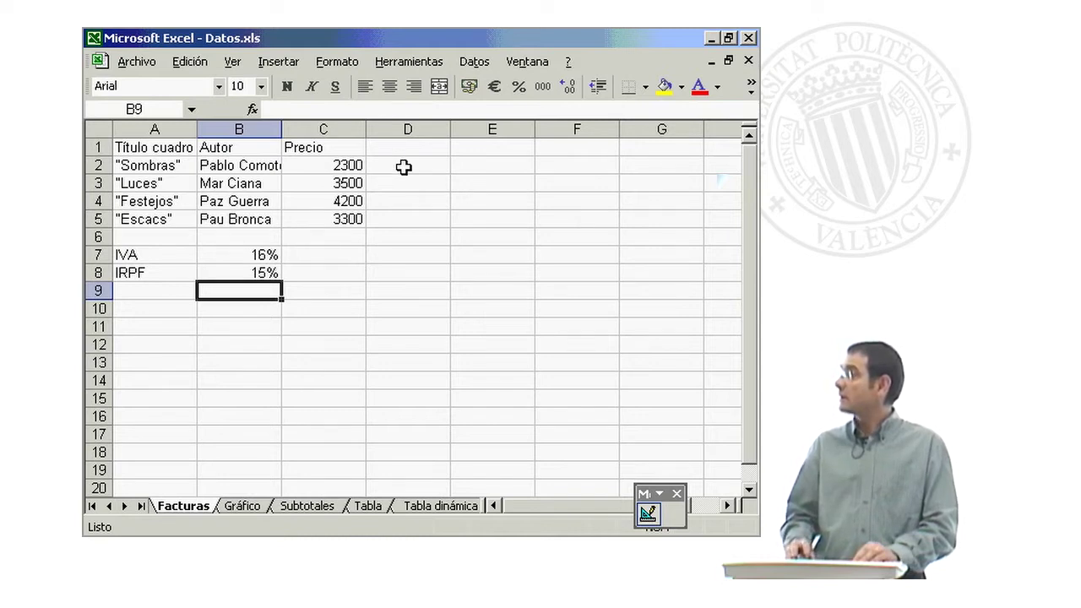
# Type the heading 'IVA' into cell D1 and move down to D2 for the first result.
pyautogui.click(409, 128)
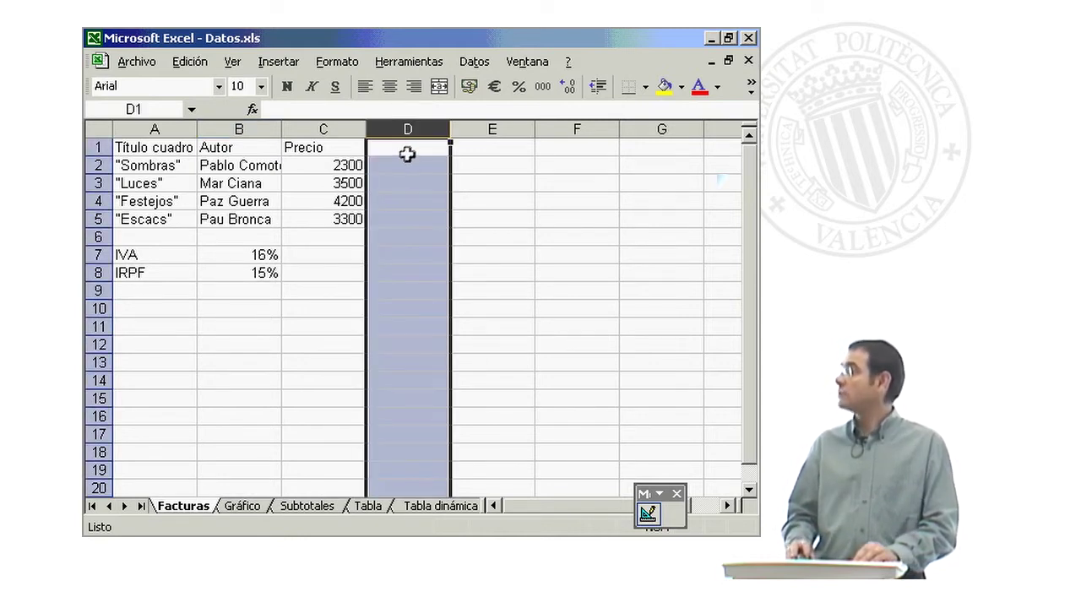
pyautogui.click(406, 149)
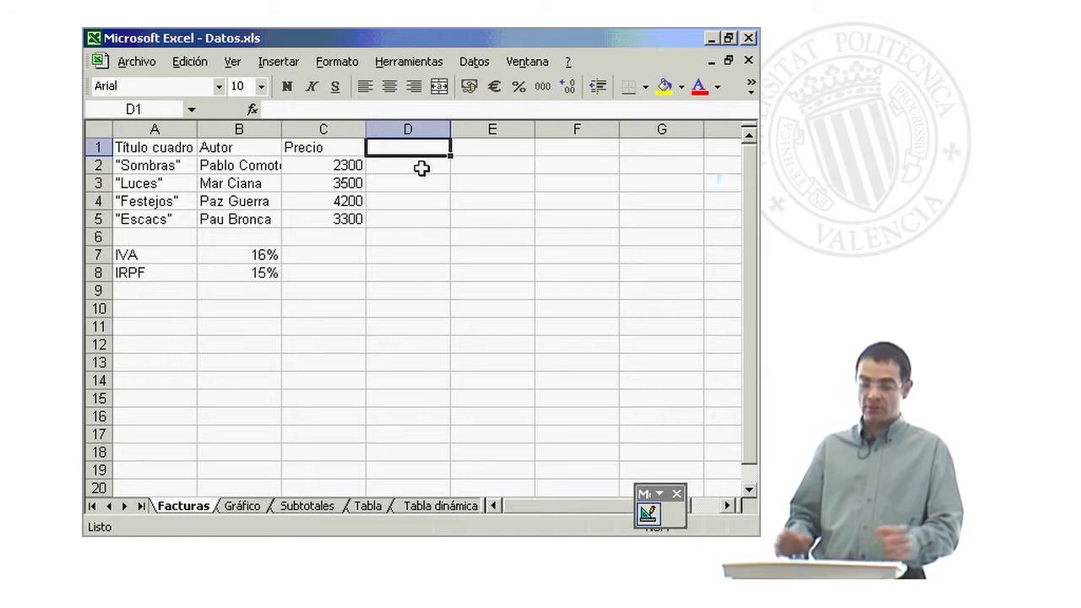
pyautogui.write('IVA')
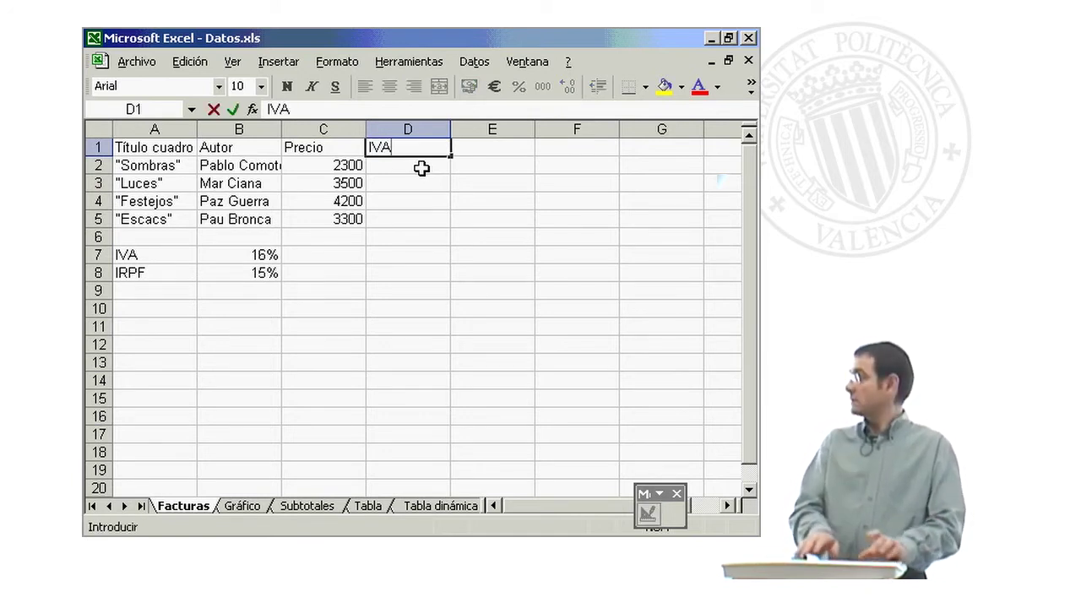
pyautogui.press('Return')
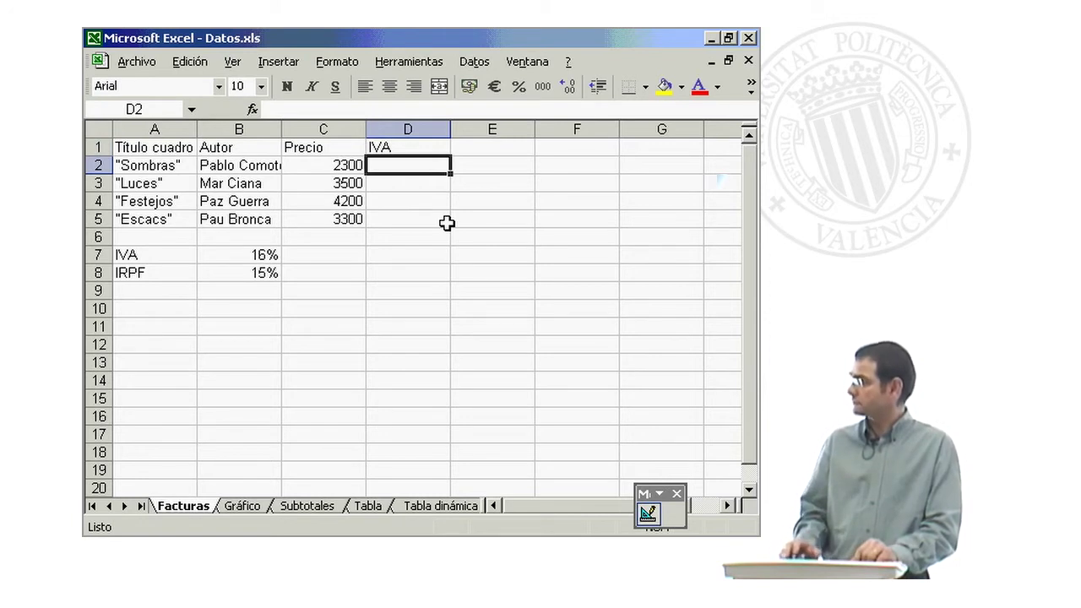
pyautogui.press('Up')
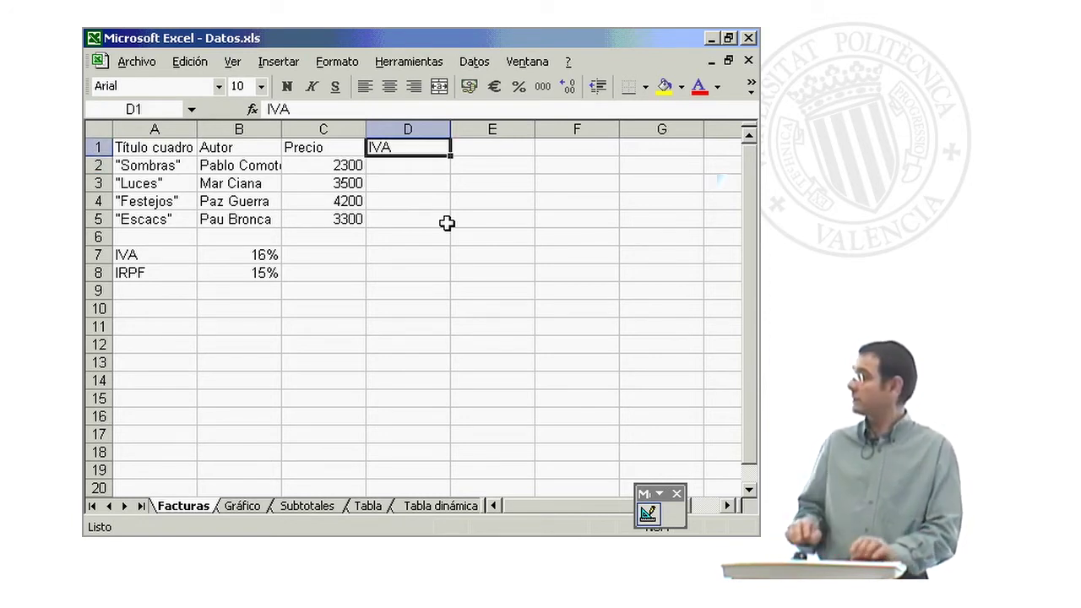
pyautogui.press('Down')
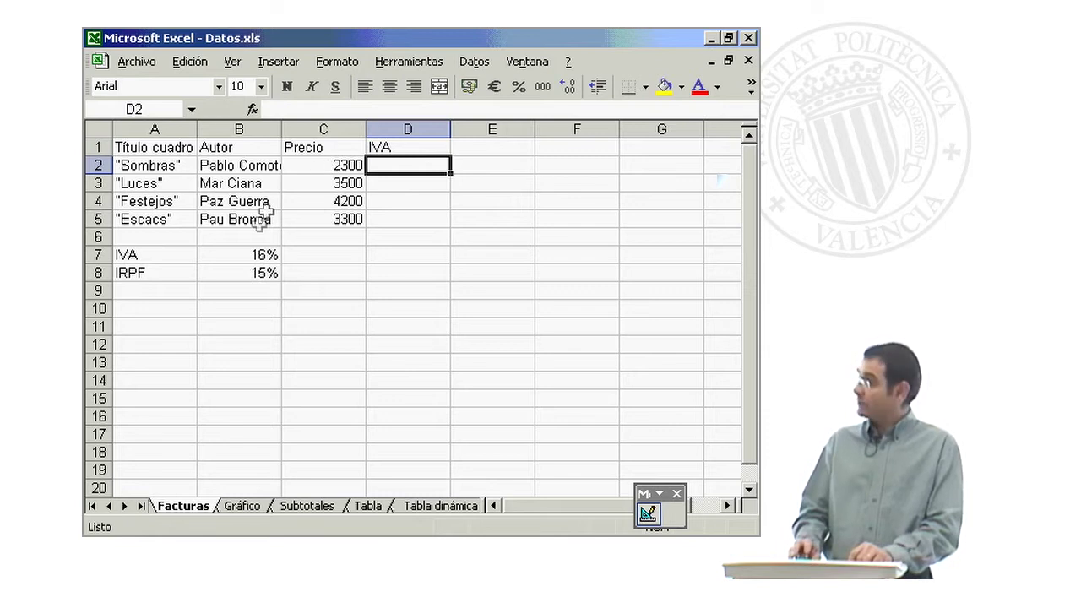
pyautogui.click(264, 255)
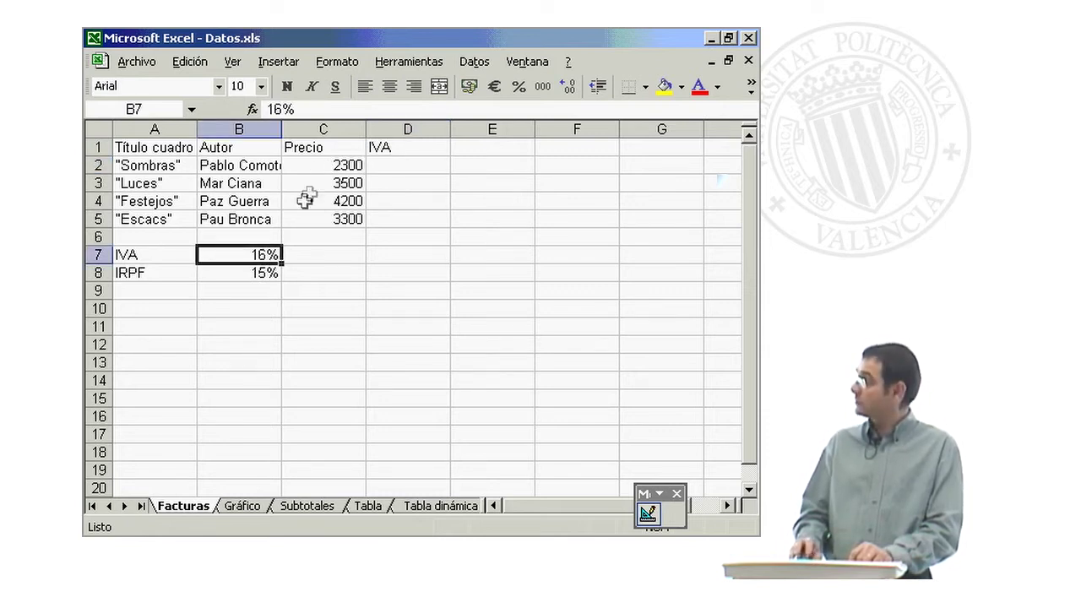
pyautogui.click(336, 167)
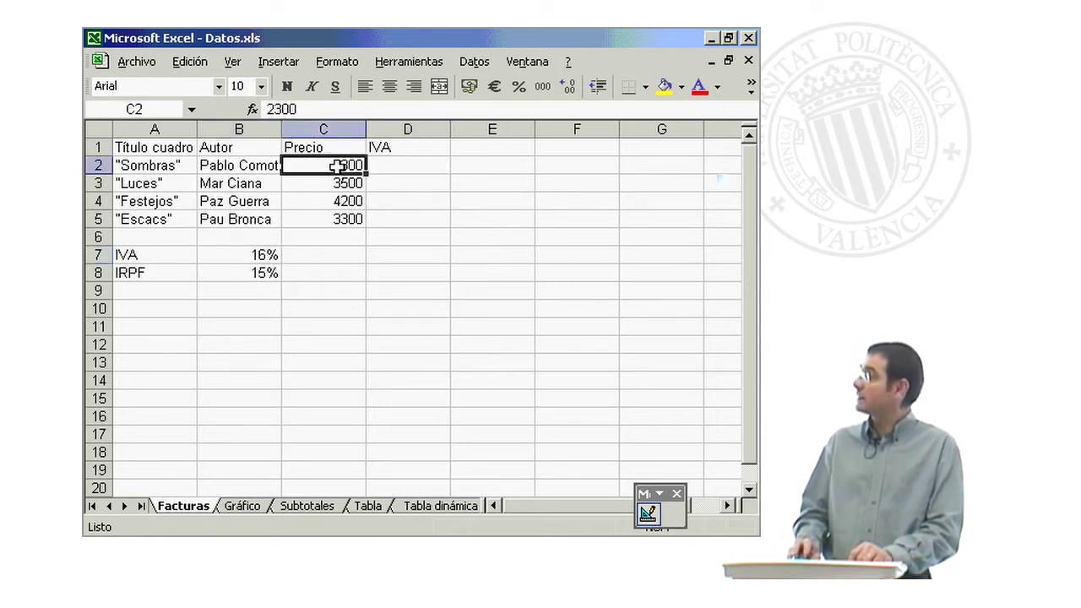
pyautogui.click(248, 252)
pyautogui.click(336, 166)
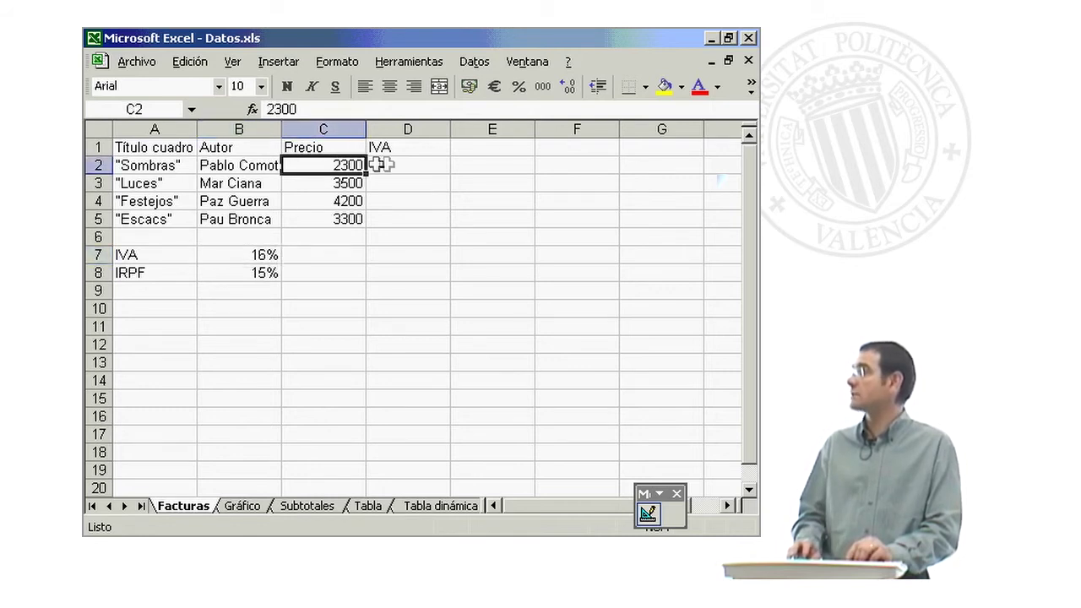
pyautogui.click(387, 164)
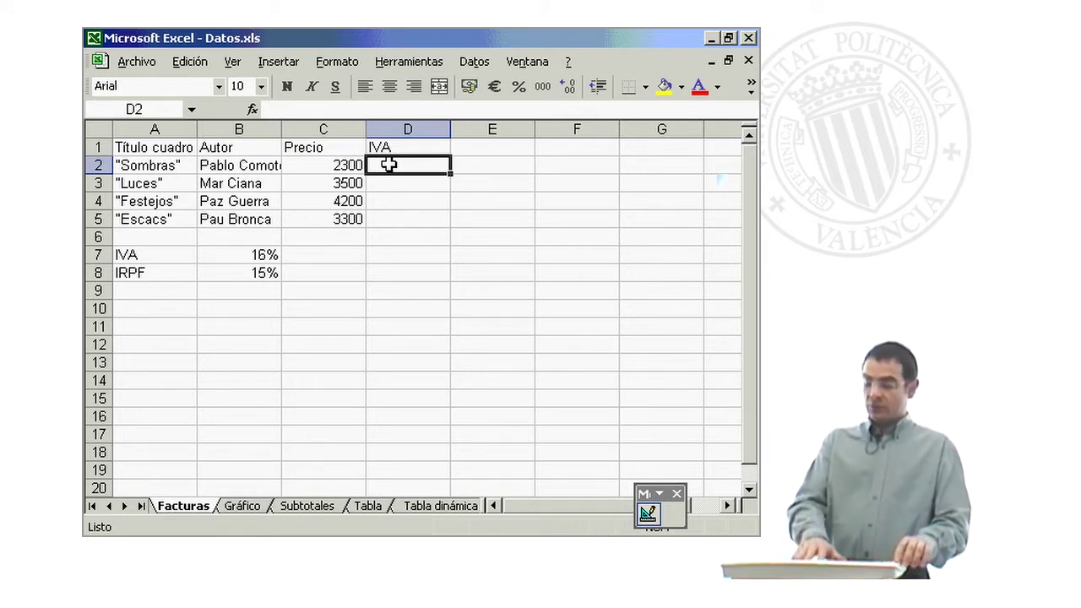
# Enter the formula =B7*C2 in D2, giving an IVA of 368 for the first price.
pyautogui.write('=')
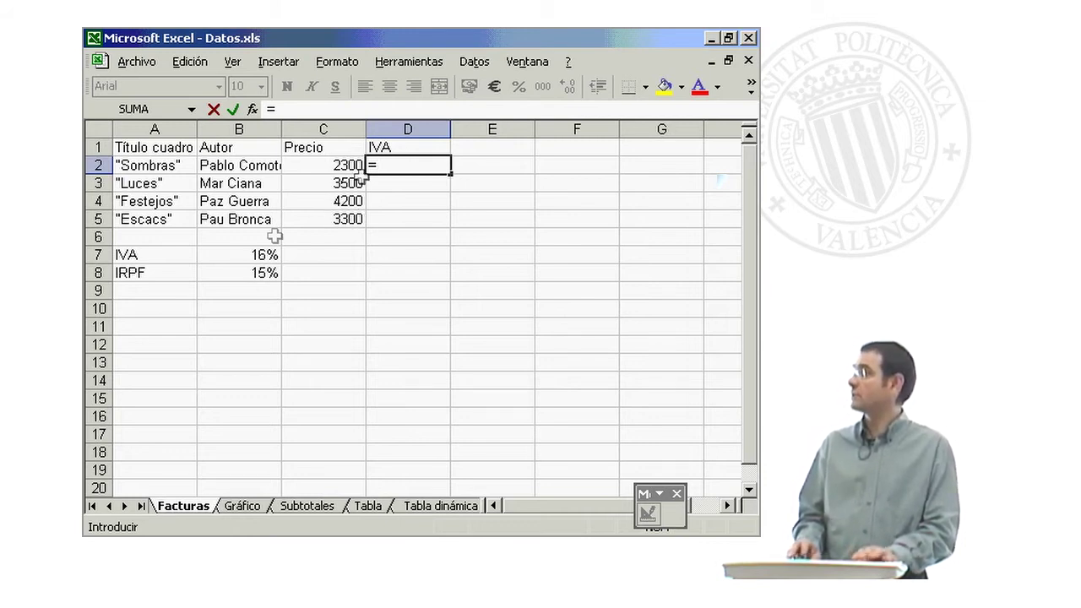
pyautogui.click(253, 255)
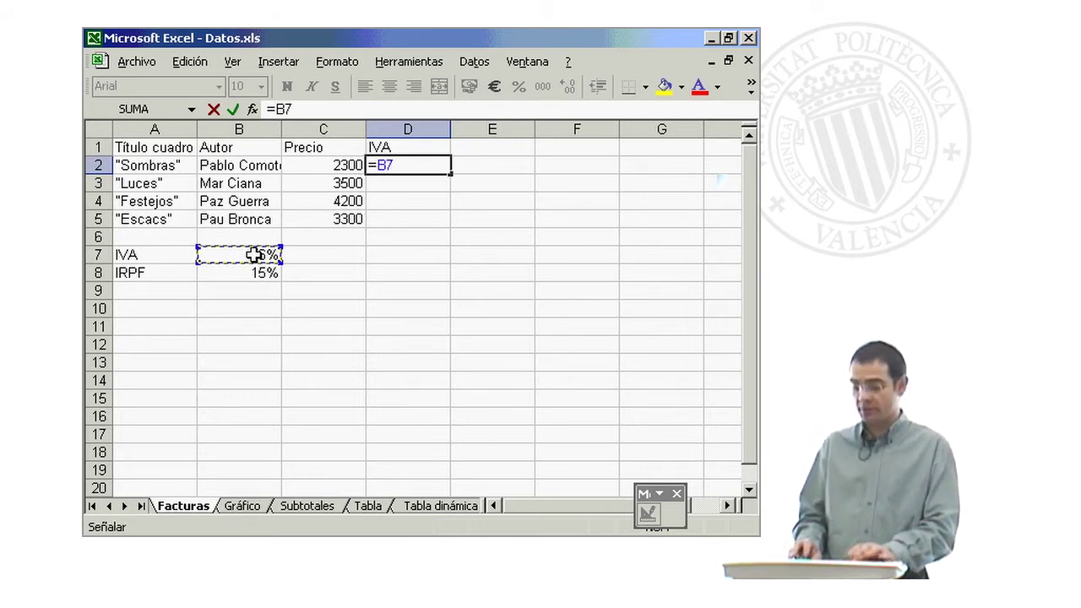
pyautogui.write('*')
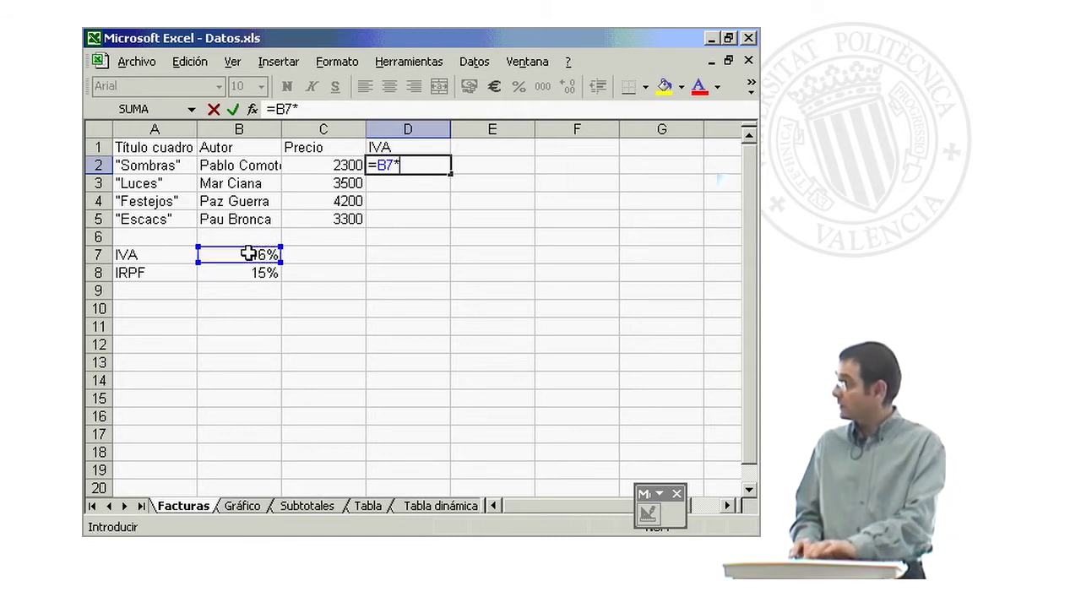
pyautogui.click(332, 165)
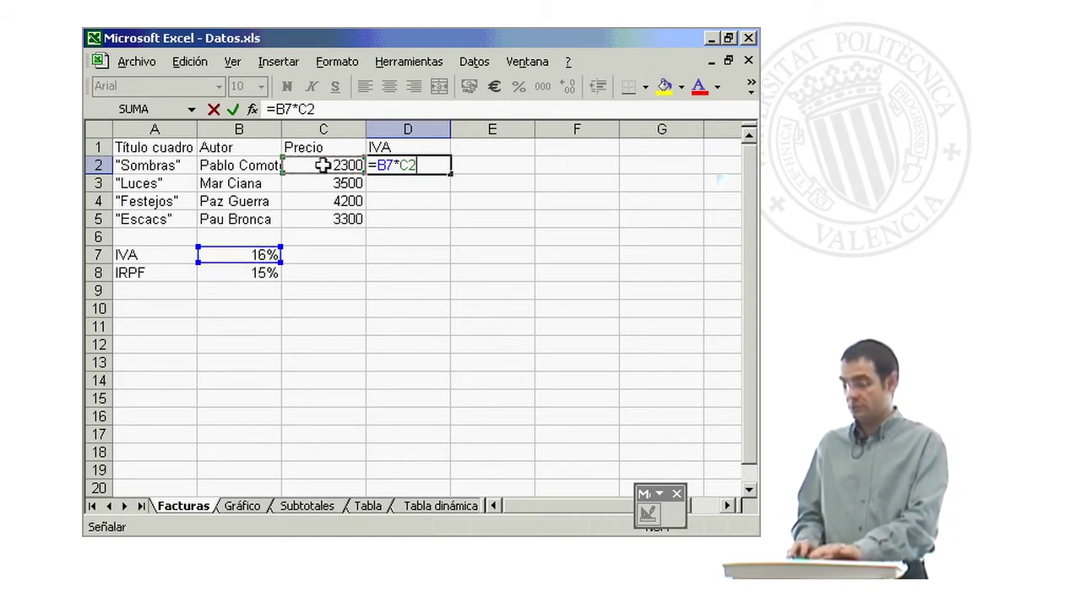
pyautogui.press('Return')
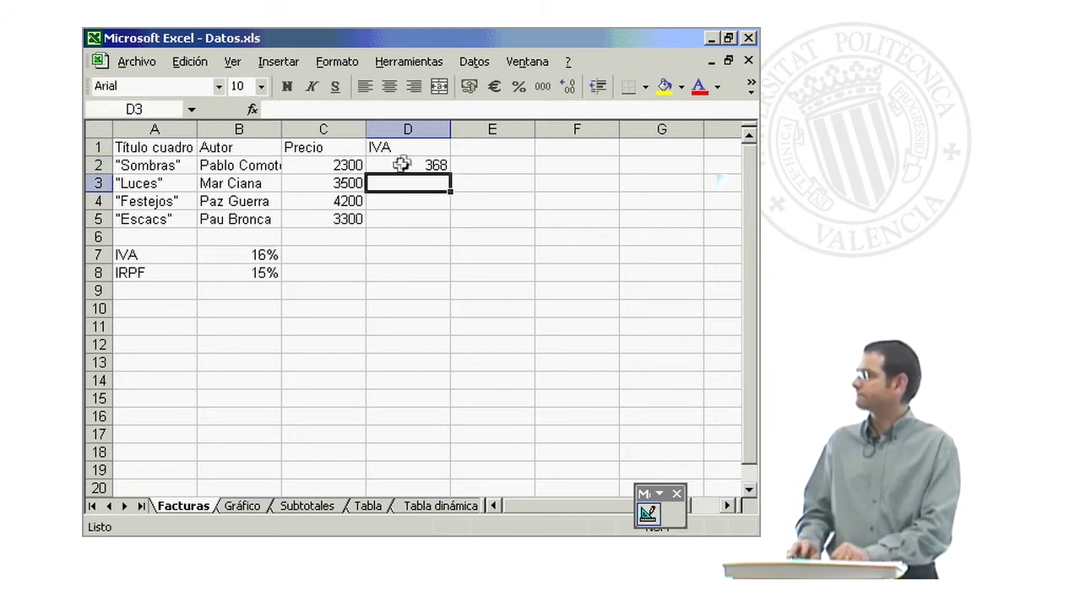
pyautogui.click(397, 164)
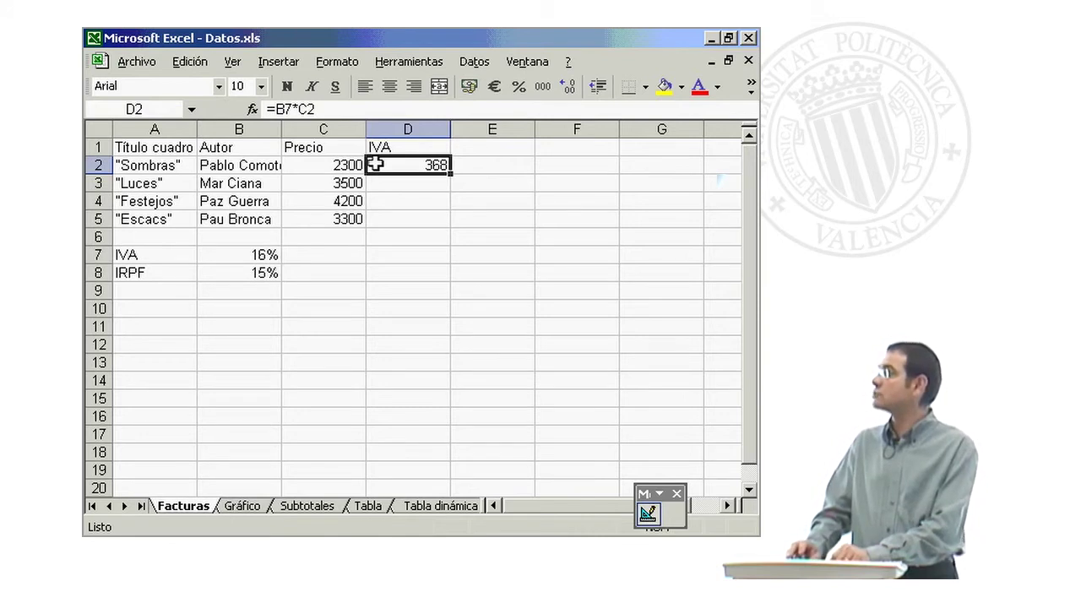
pyautogui.click(340, 165)
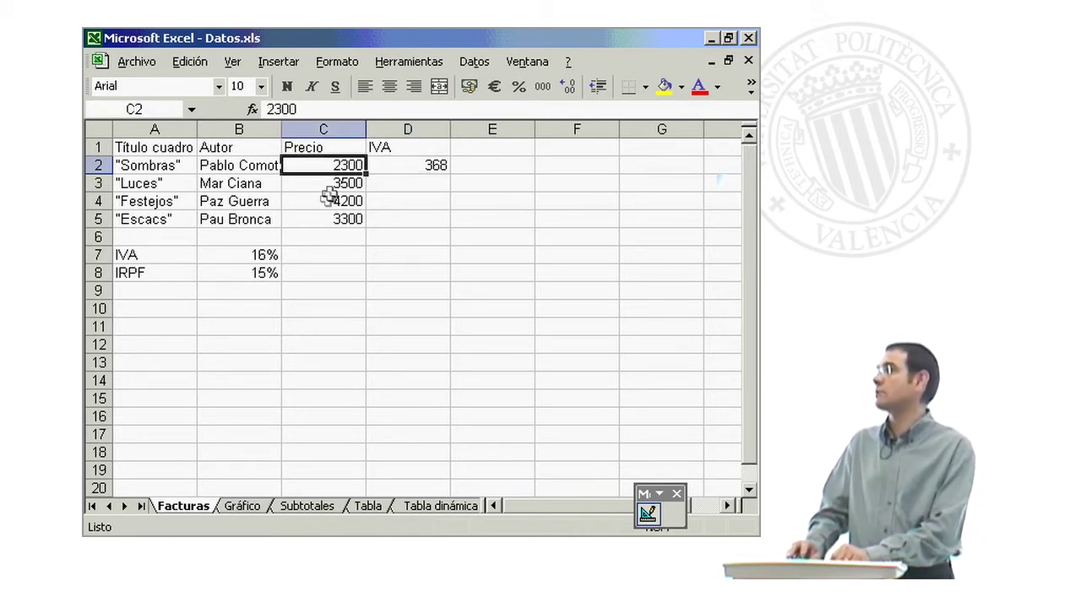
pyautogui.click(407, 167)
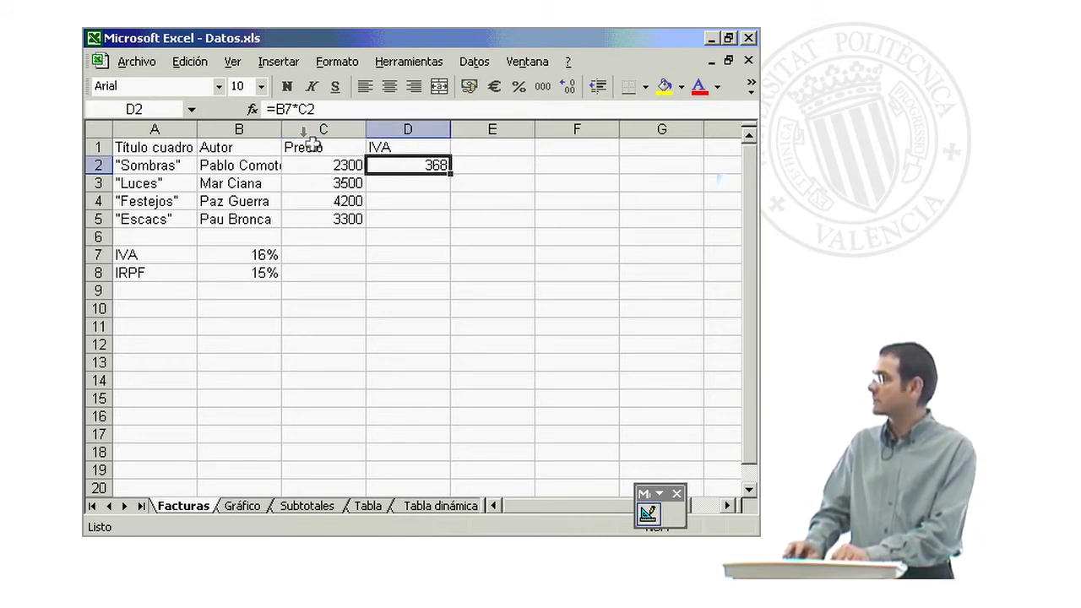
pyautogui.doubleClick(385, 177)
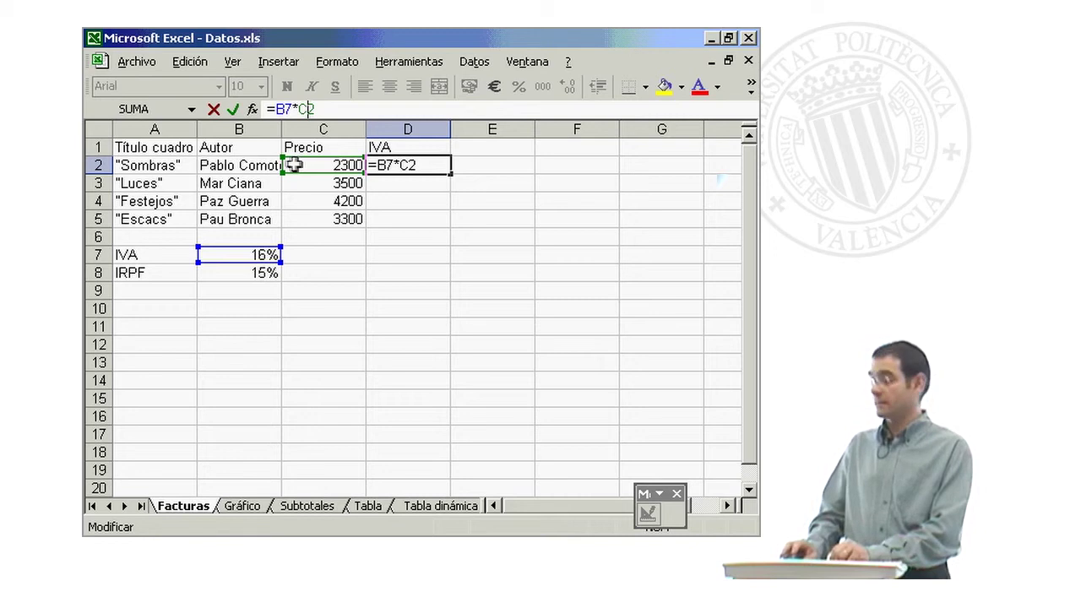
pyautogui.press('Return')
pyautogui.click(416, 165)
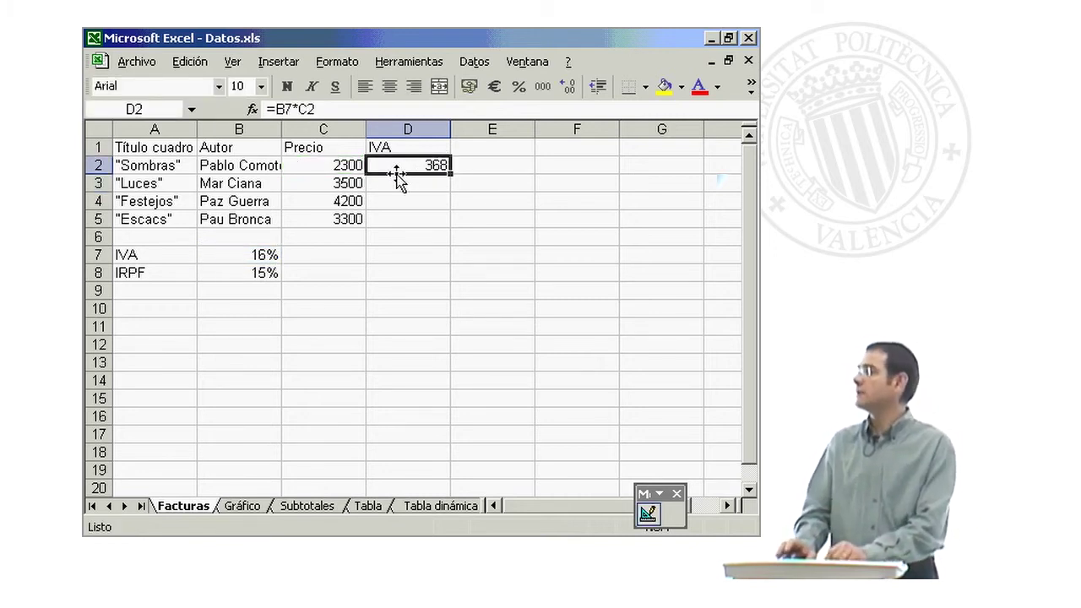
pyautogui.click(336, 167)
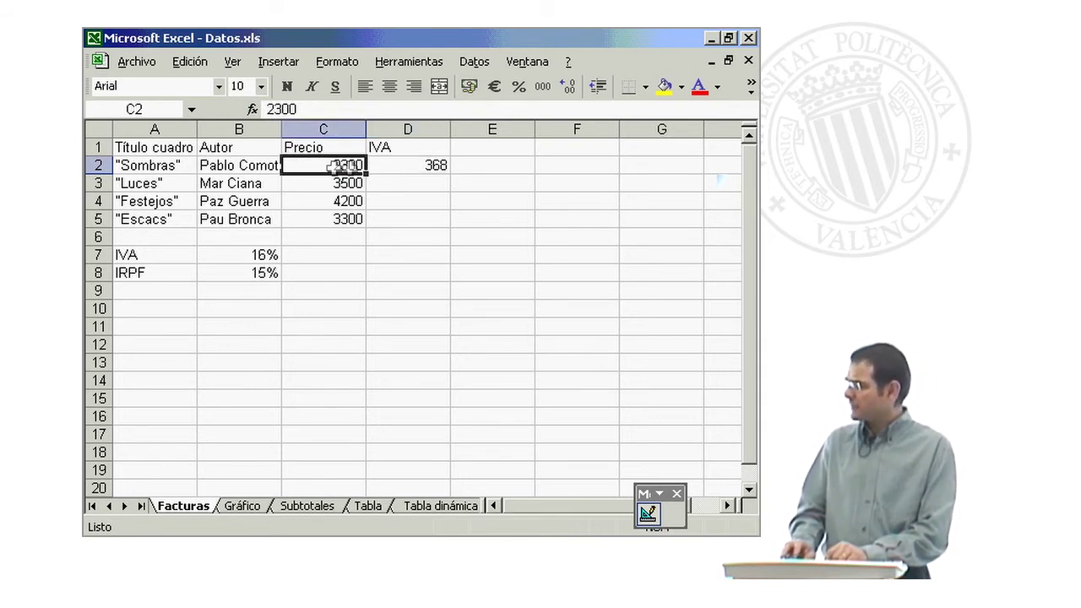
pyautogui.click(385, 184)
pyautogui.click(392, 202)
pyautogui.click(404, 219)
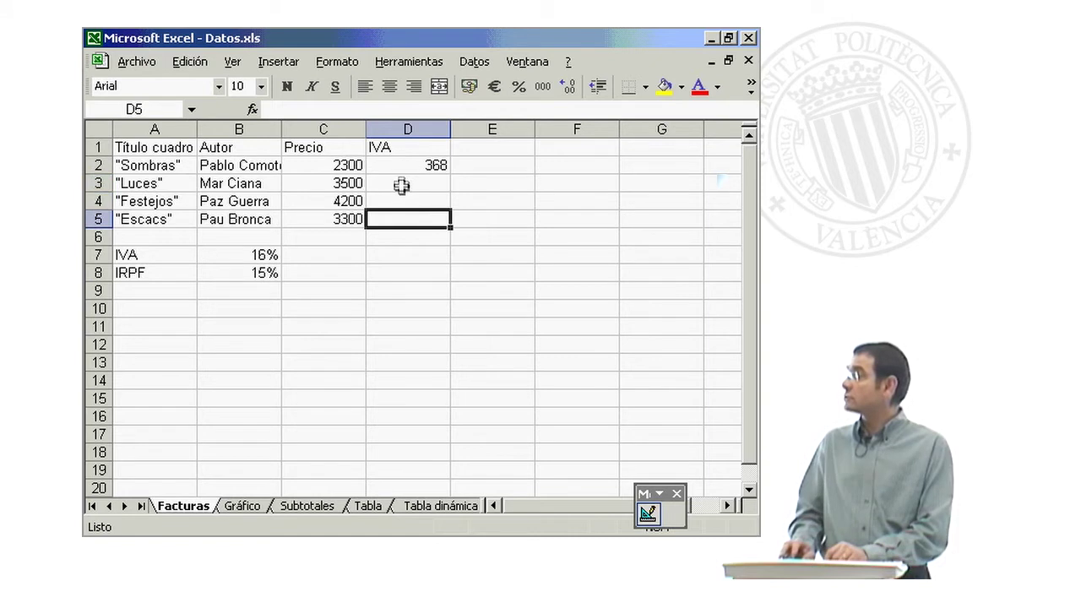
pyautogui.click(401, 184)
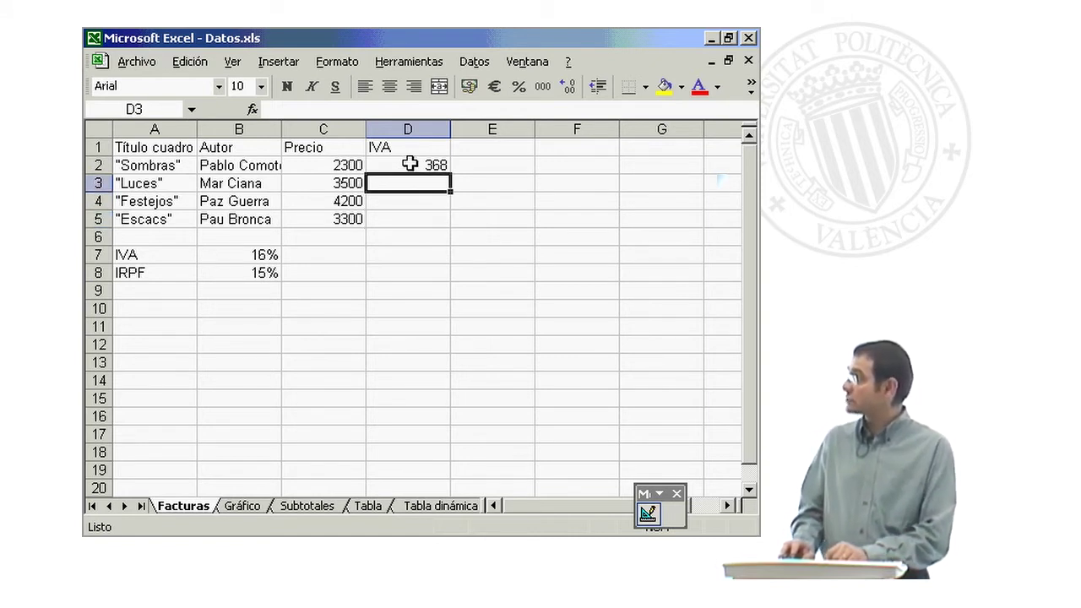
pyautogui.click(409, 165)
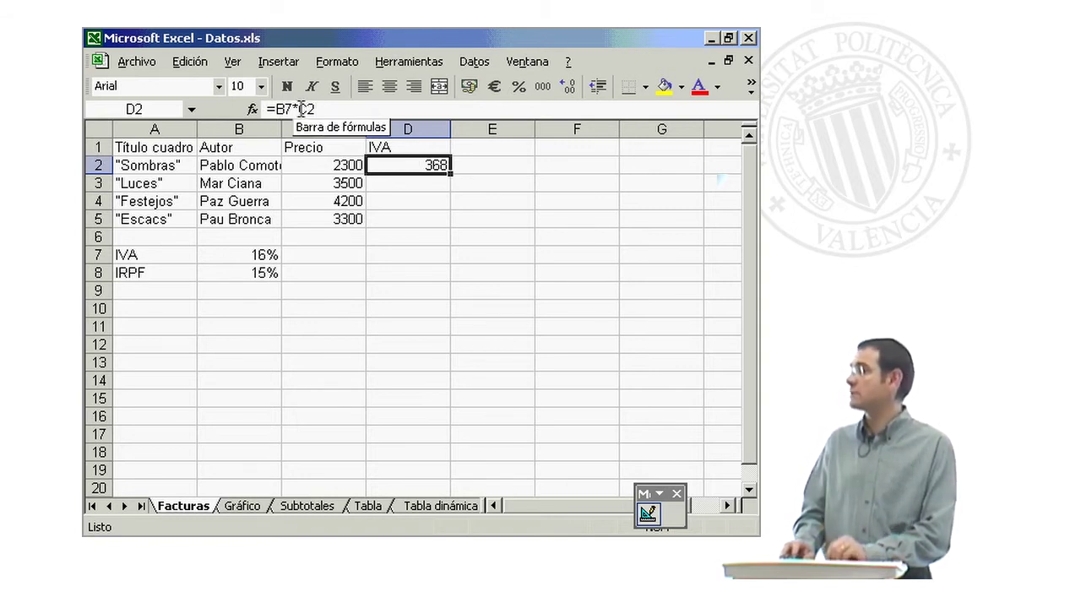
pyautogui.click(386, 180)
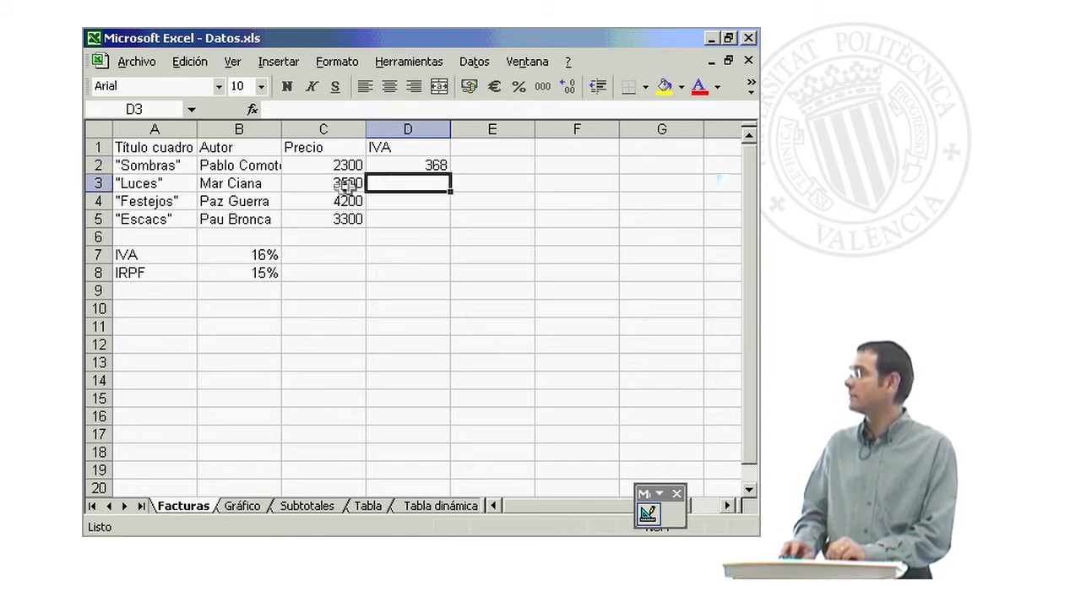
pyautogui.click(398, 167)
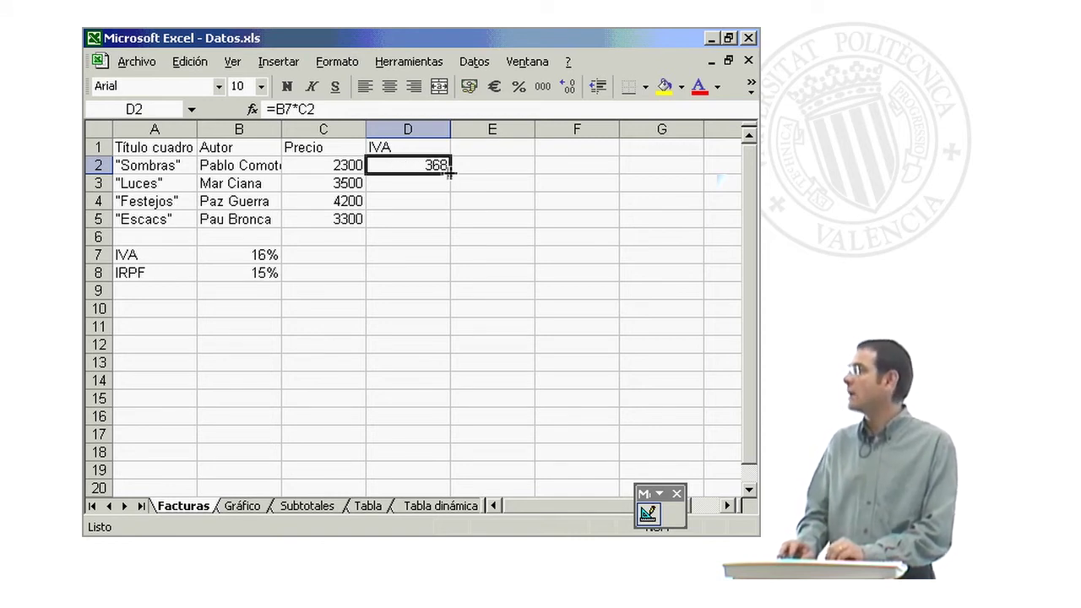
# Drag D2's fill handle down to D5 to copy the IVA formula into D3:D5.
pyautogui.moveTo(450, 171); pyautogui.dragTo(460, 233)
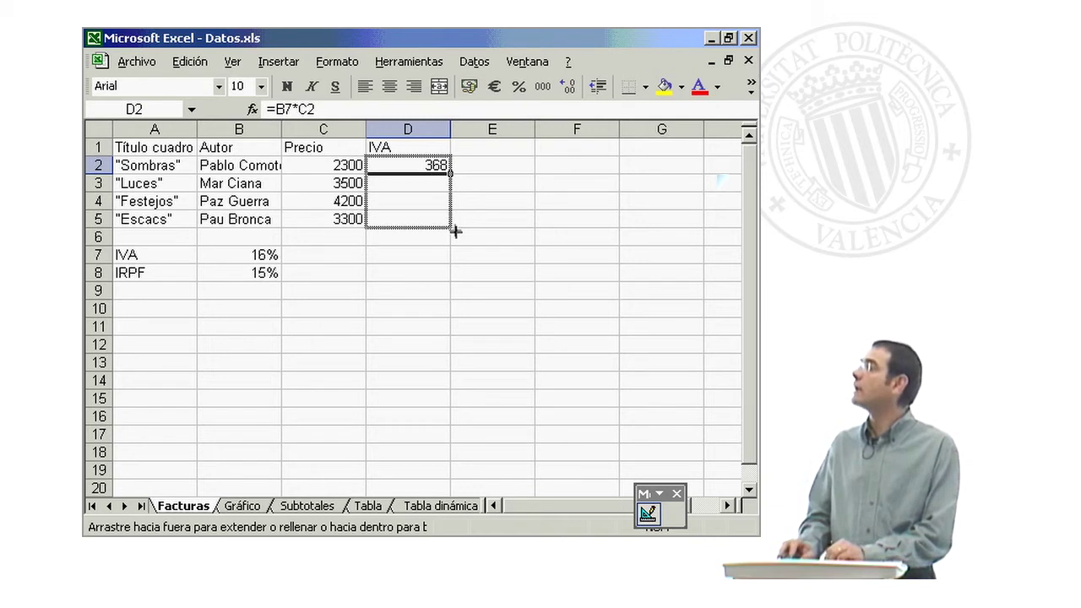
pyautogui.moveTo(456, 231); pyautogui.dragTo(452, 228)
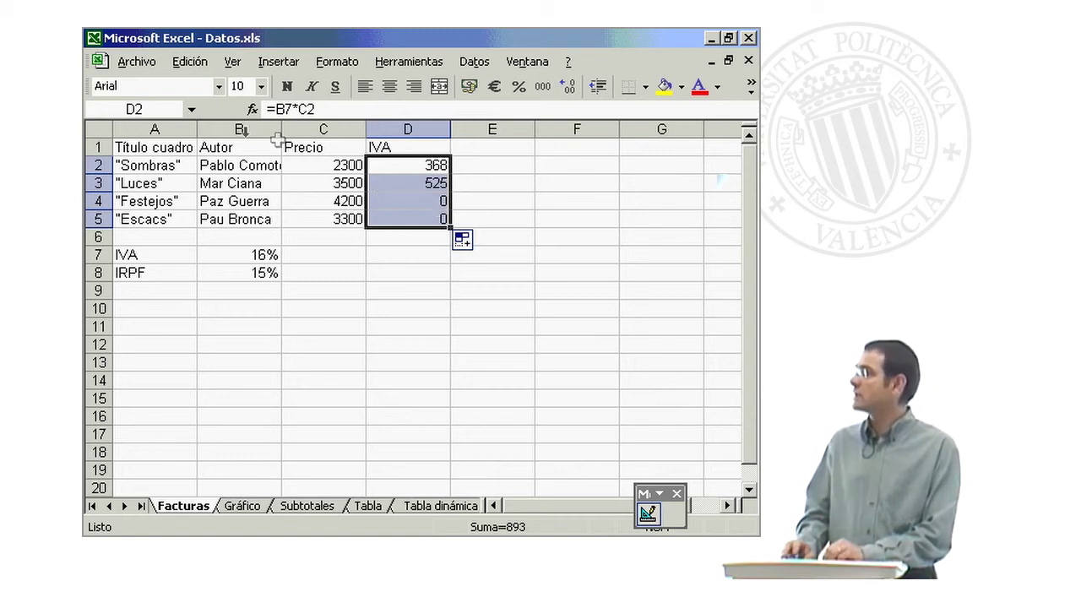
# Check that D2 holds =B7*C2, then open D3's copied formula showing =B8*C3.
pyautogui.click(409, 164)
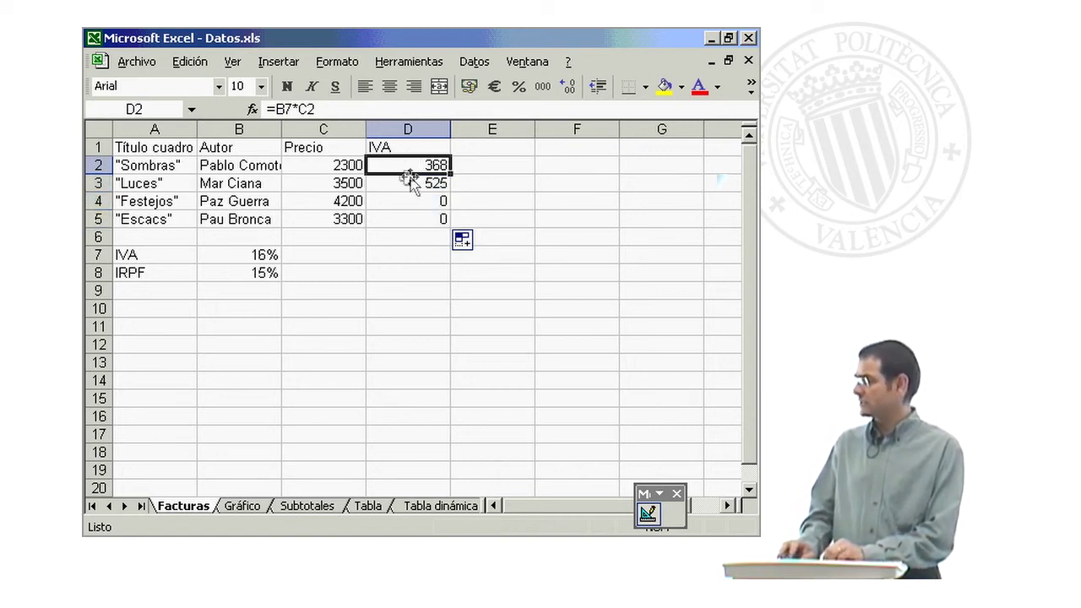
pyautogui.click(298, 108)
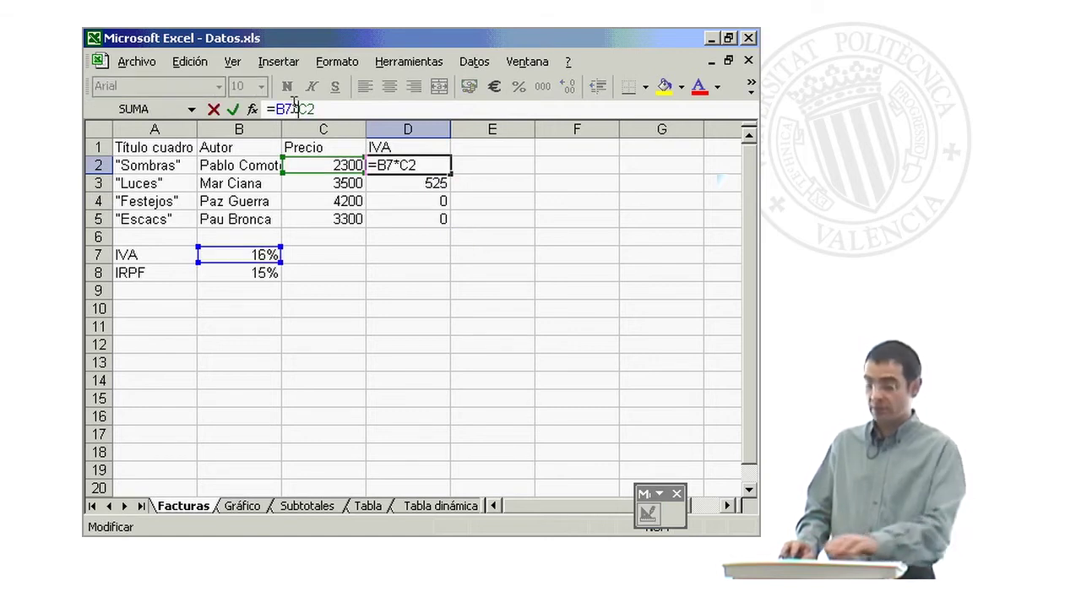
pyautogui.hotkey('ctrl', 'Return')
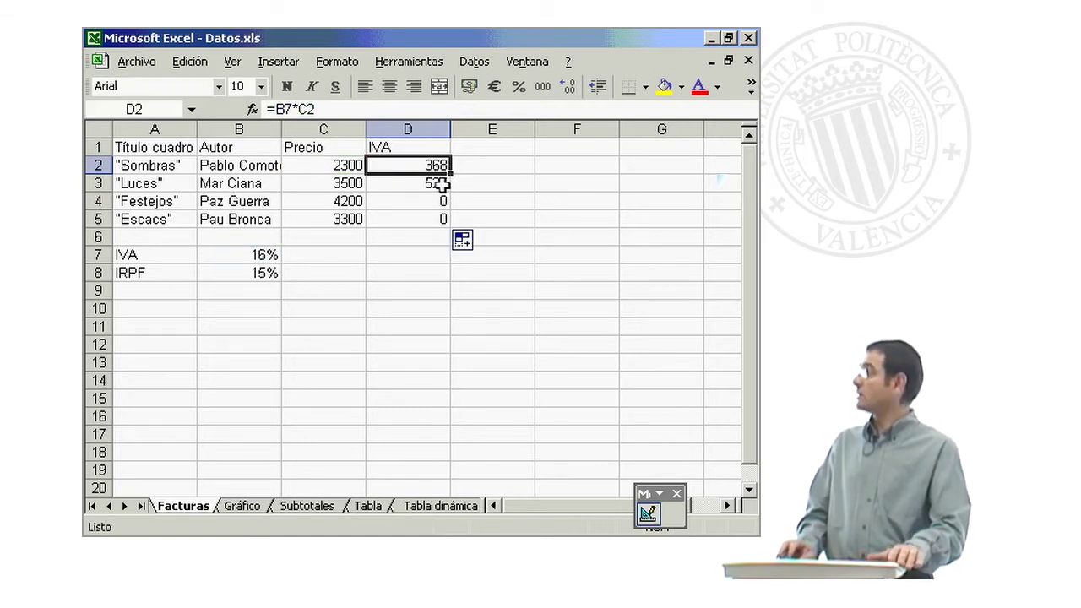
pyautogui.click(441, 183)
pyautogui.click(291, 109)
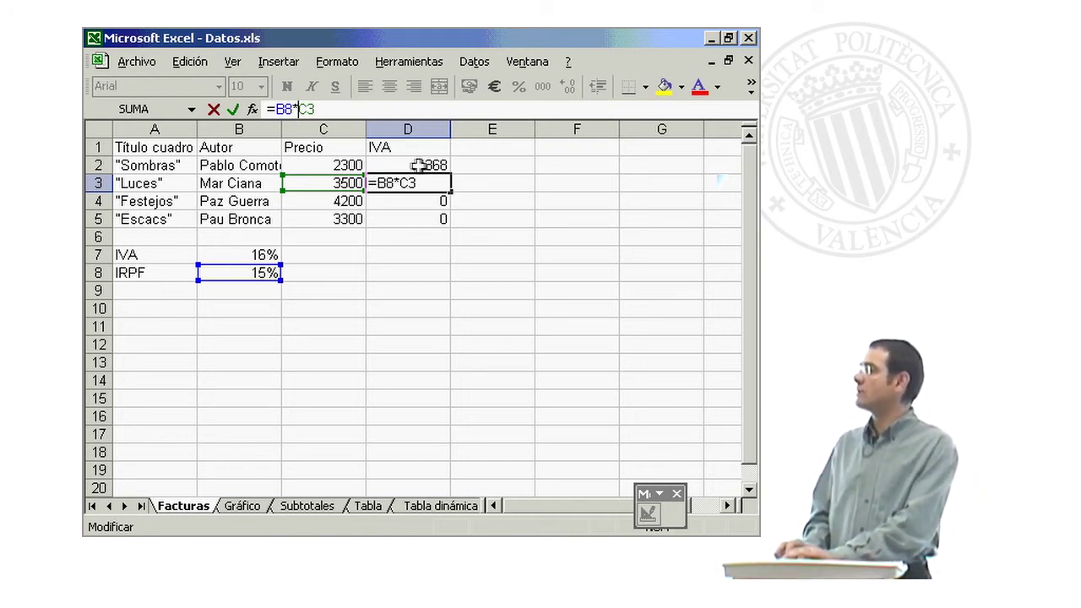
# Step from D2 through D5 to read the shifted B8, B9, B10 references, then reopen D2's formula.
pyautogui.press('Return')
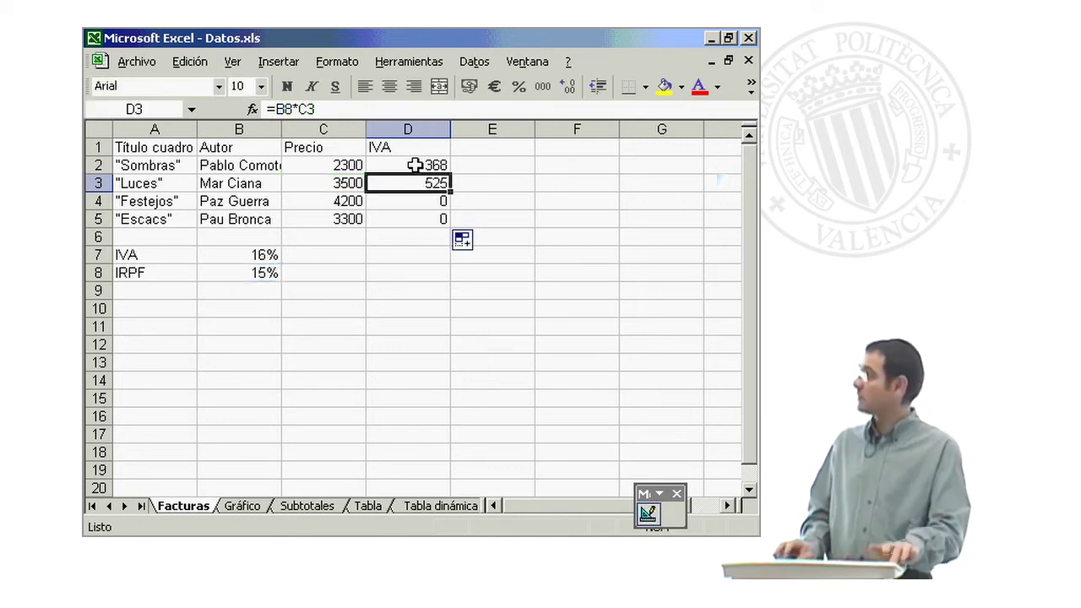
pyautogui.click(414, 165)
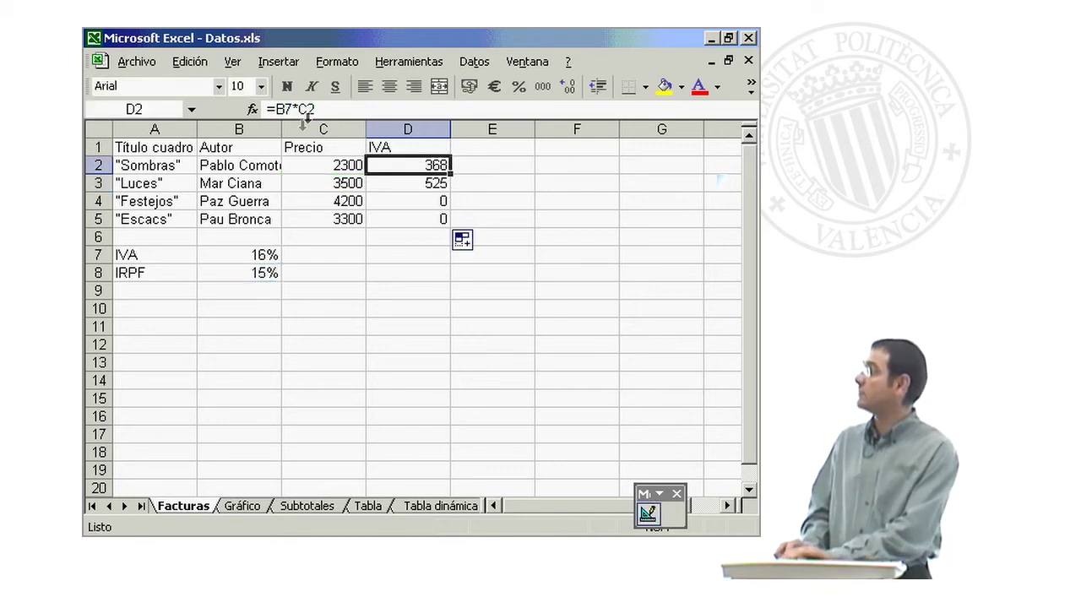
pyautogui.press('Down')
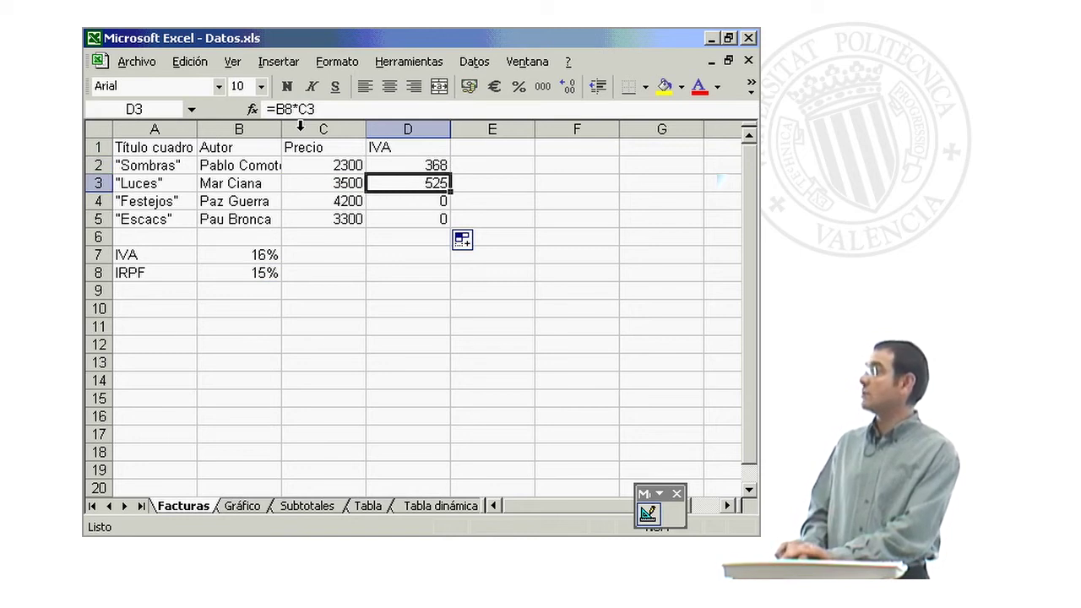
pyautogui.press('Down')
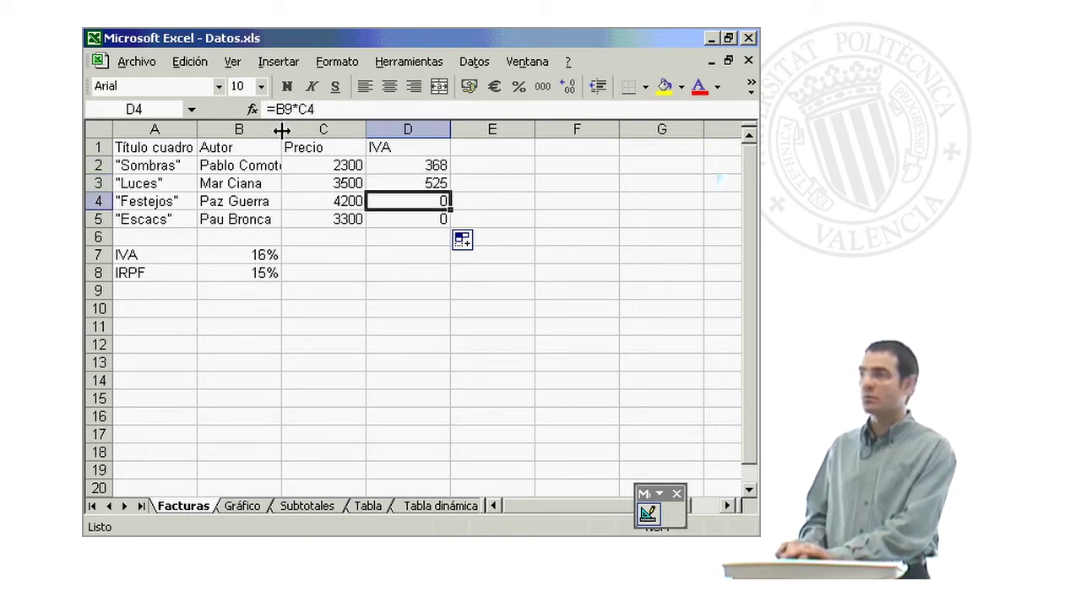
pyautogui.press('Down')
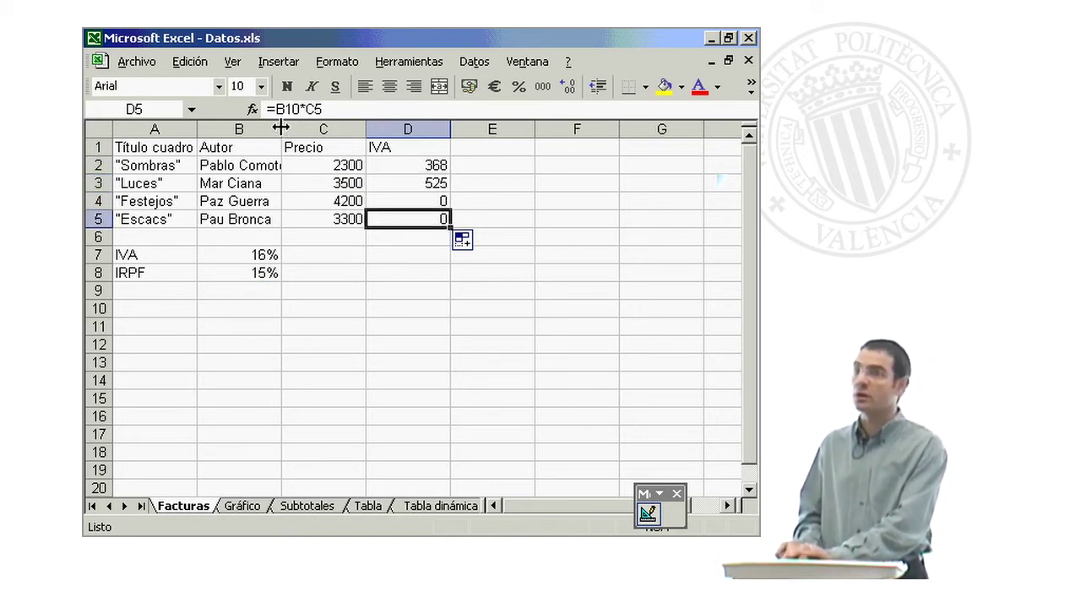
pyautogui.click(419, 169)
pyautogui.click(304, 110)
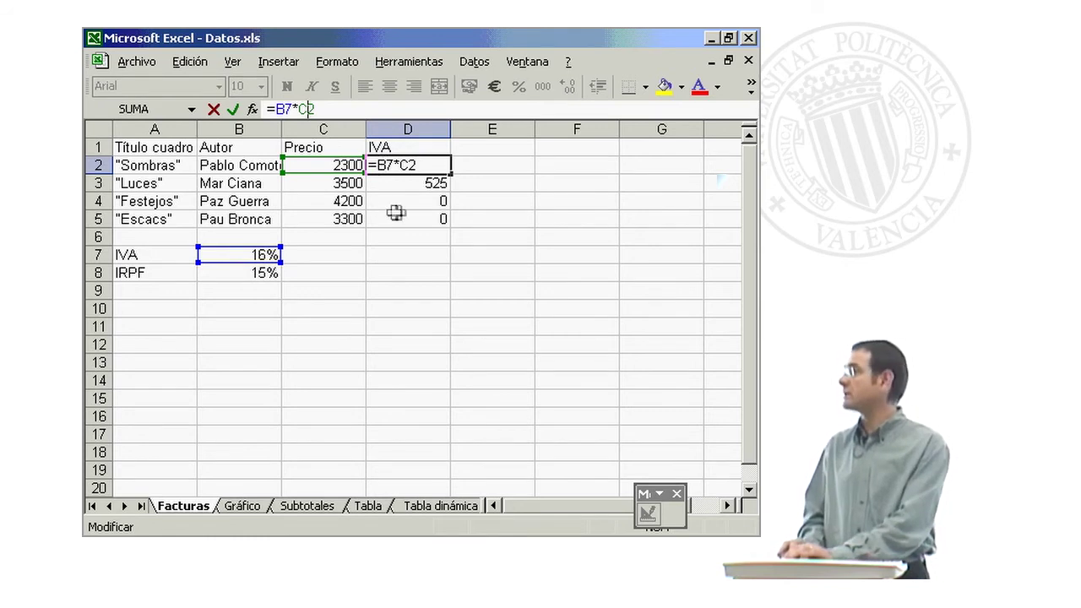
# Delete the wrong results in D3:D5 and reopen D2's =B7*C2 formula for editing.
pyautogui.moveTo(388, 221); pyautogui.dragTo(397, 182)
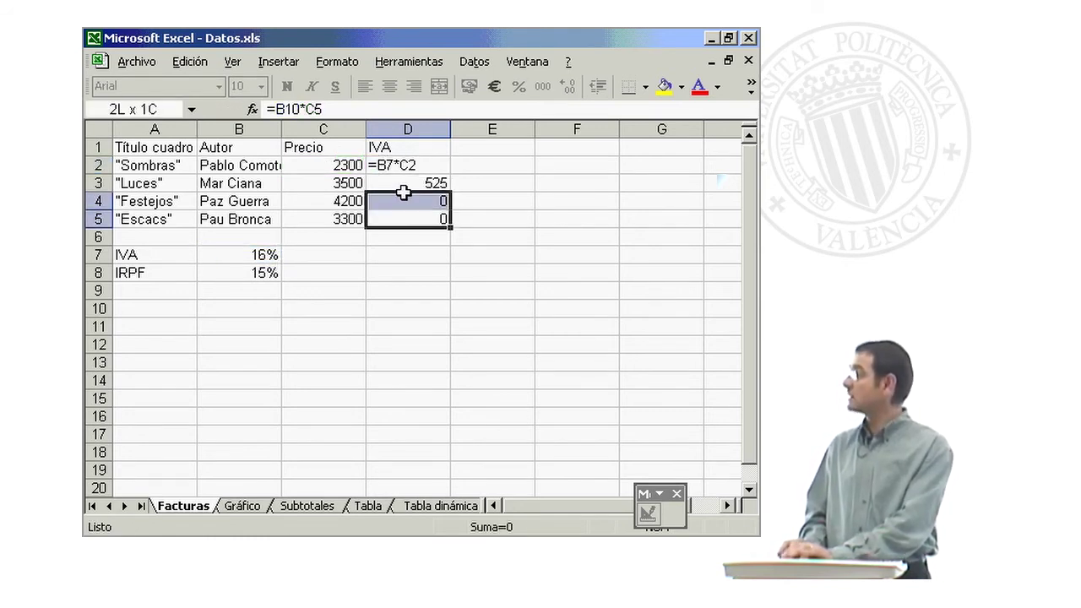
pyautogui.press('Delete')
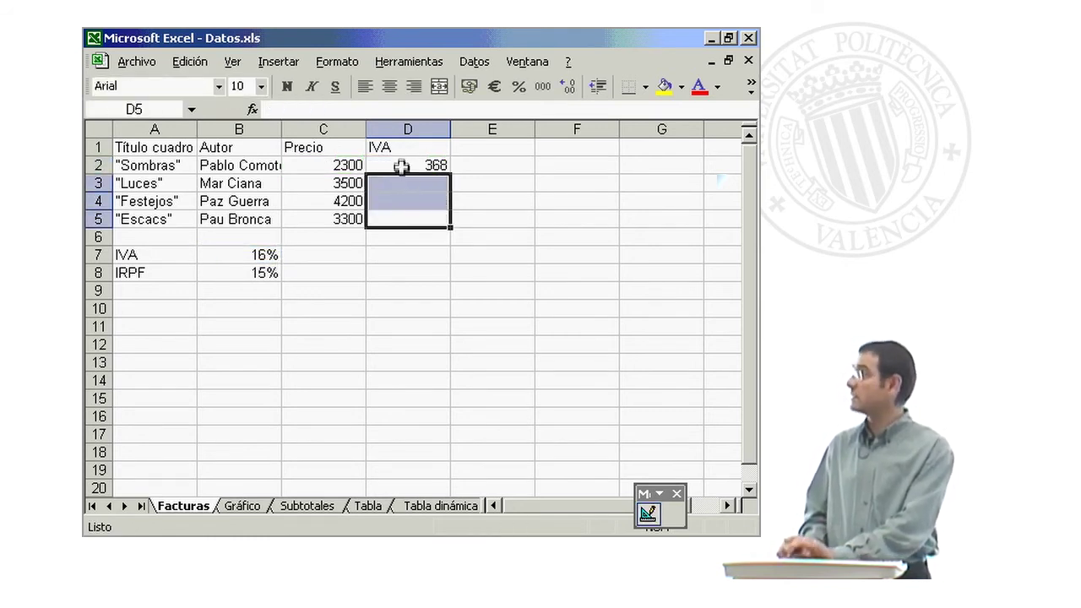
pyautogui.click(405, 165)
pyautogui.click(306, 109)
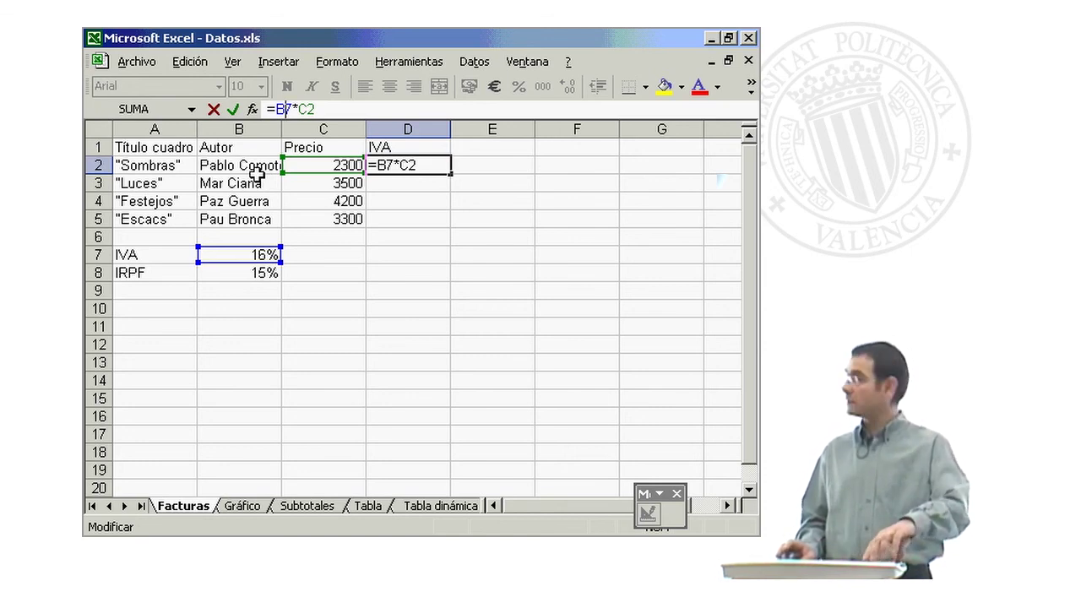
# Add $ before the 7 so D2's formula becomes =B$7*C2.
pyautogui.write('$')
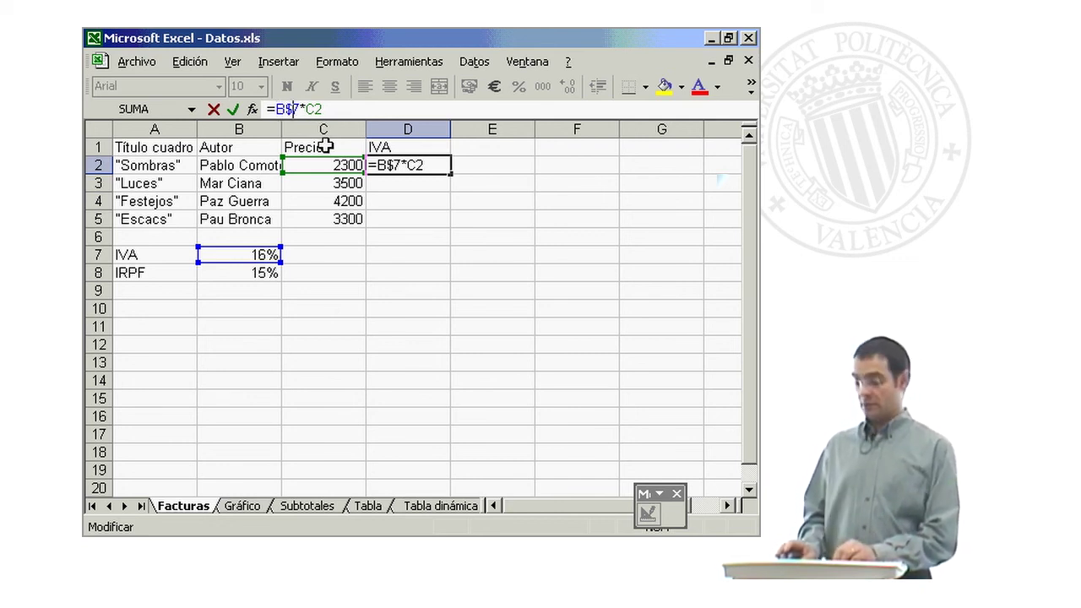
pyautogui.press('Return')
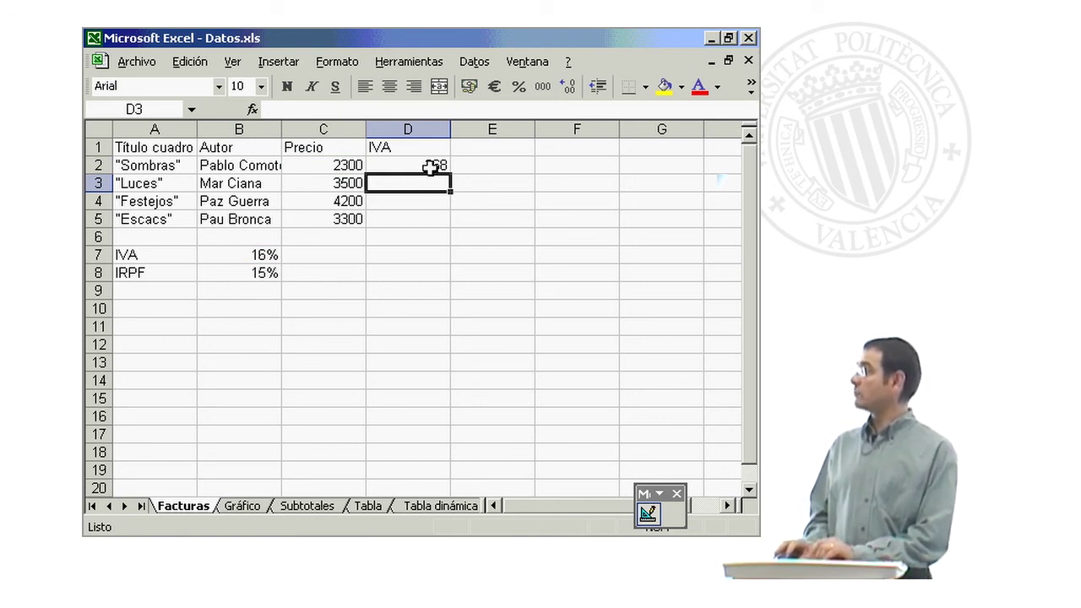
# Fill =B$7*C2 from D2 down to D5, then confirm that D3 and D5 both use B$7.
pyautogui.click(430, 166)
pyautogui.moveTo(452, 176); pyautogui.dragTo(447, 222)
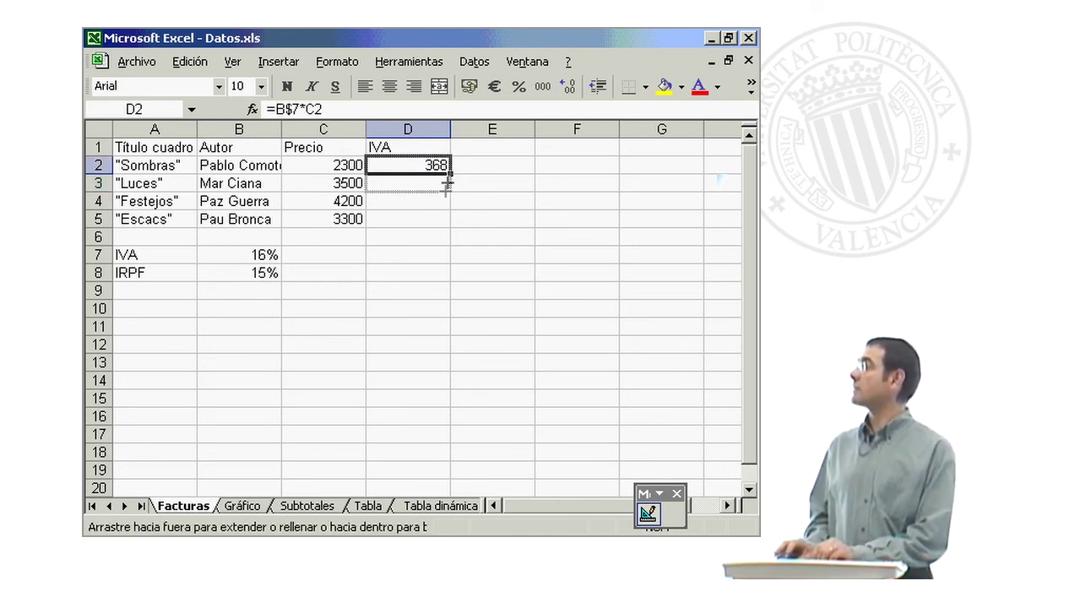
pyautogui.click(427, 184)
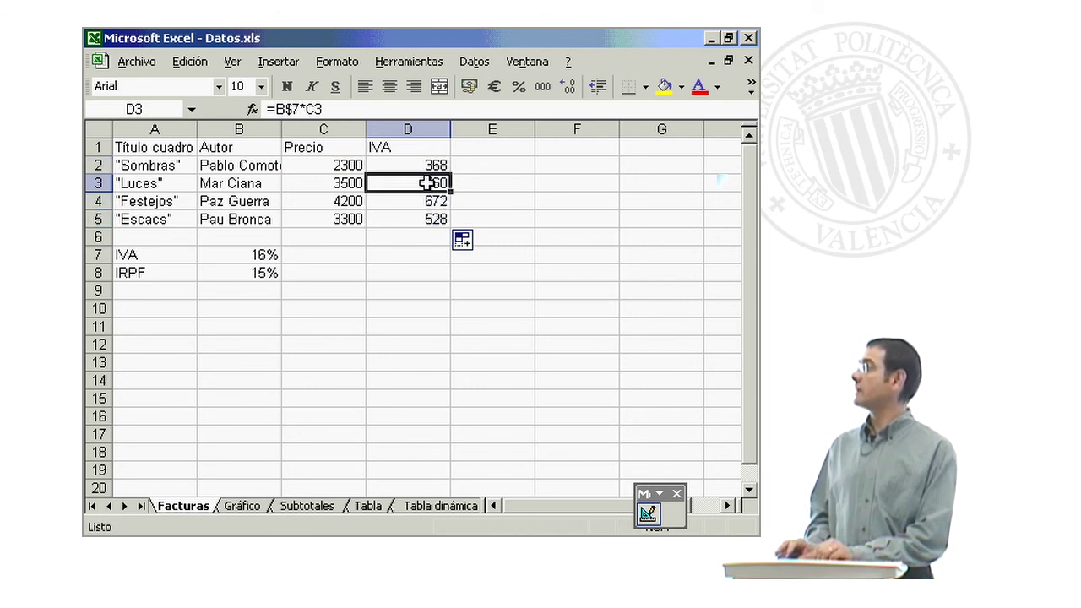
pyautogui.click(313, 108)
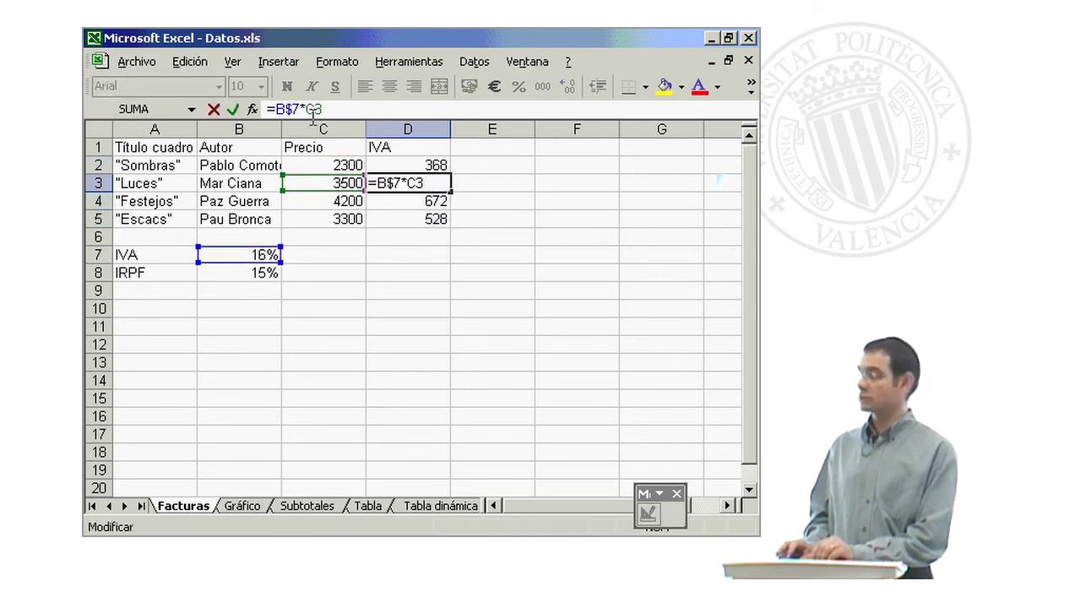
pyautogui.press('Escape')
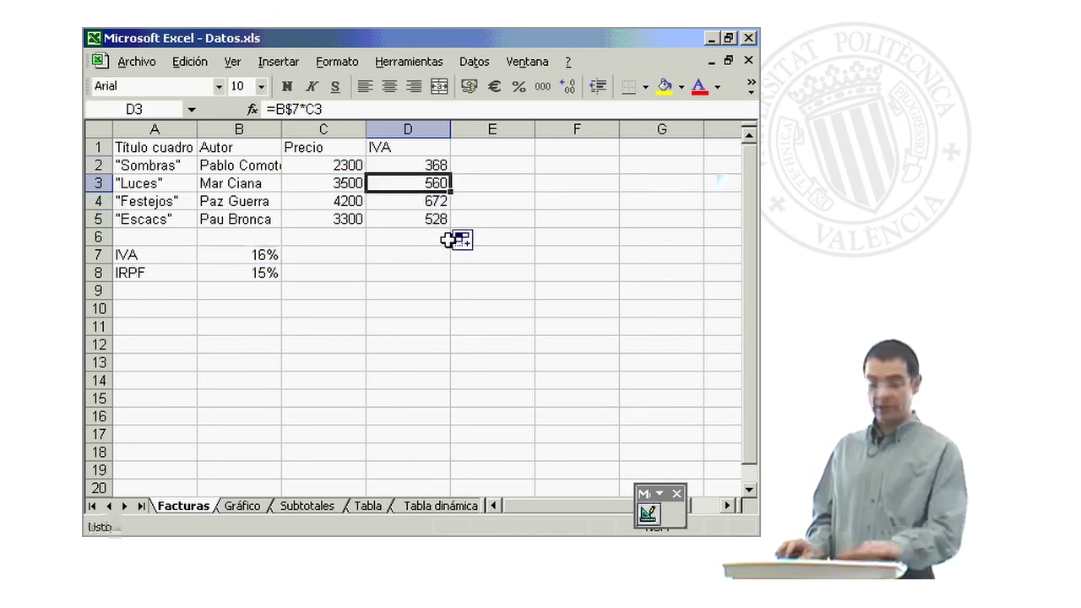
pyautogui.click(417, 218)
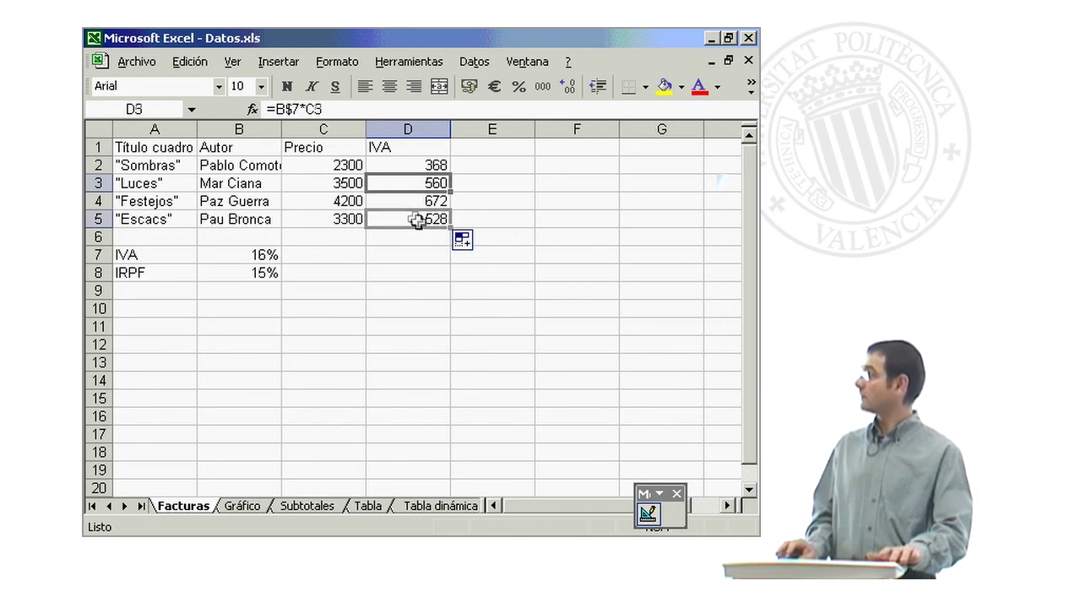
pyautogui.click(312, 108)
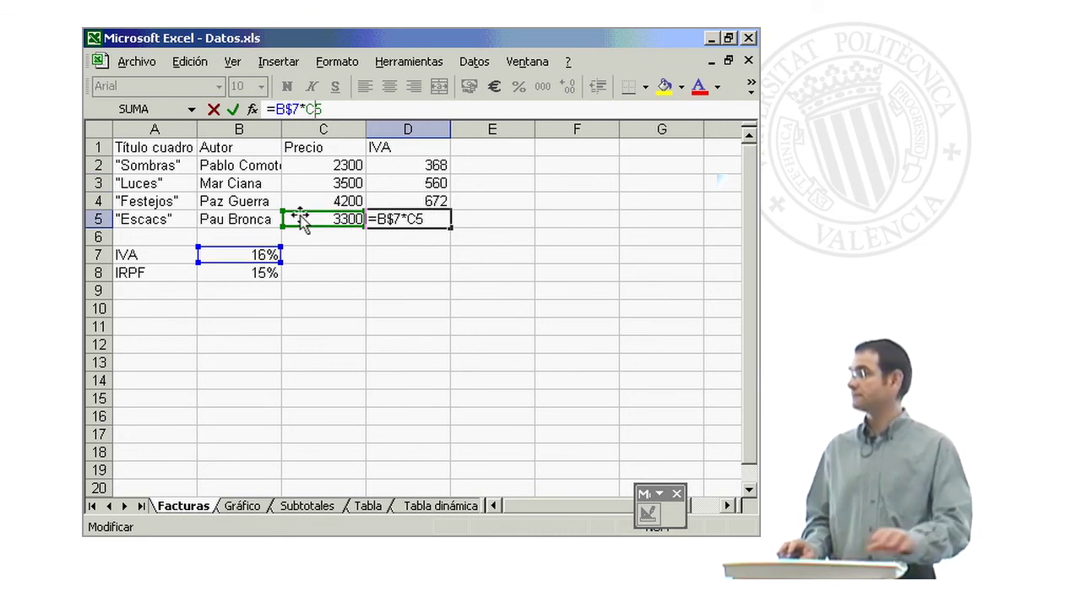
pyautogui.hotkey('ctrl', 'Return')
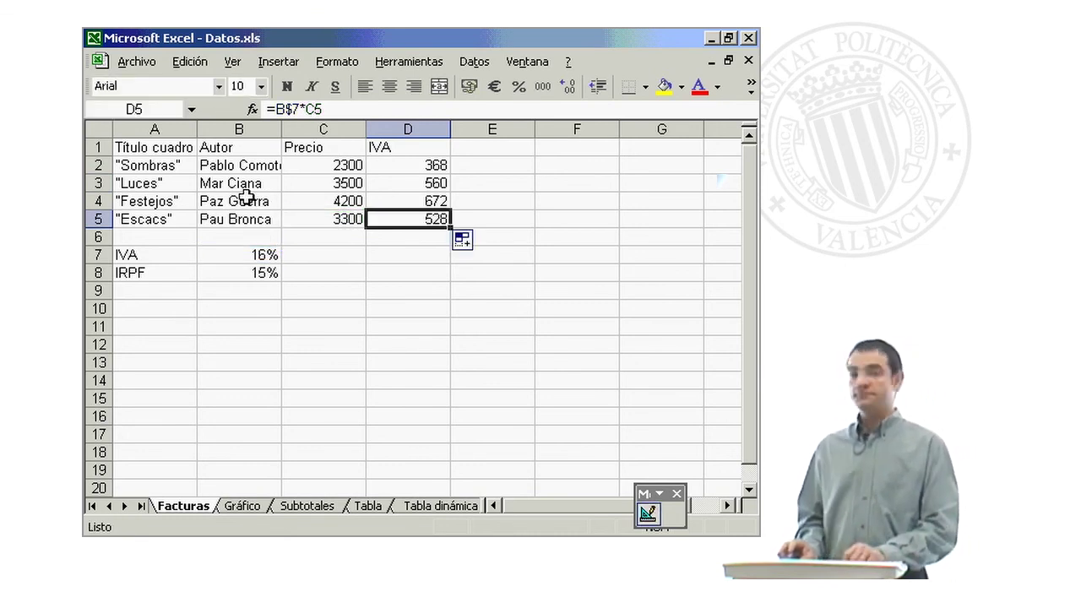